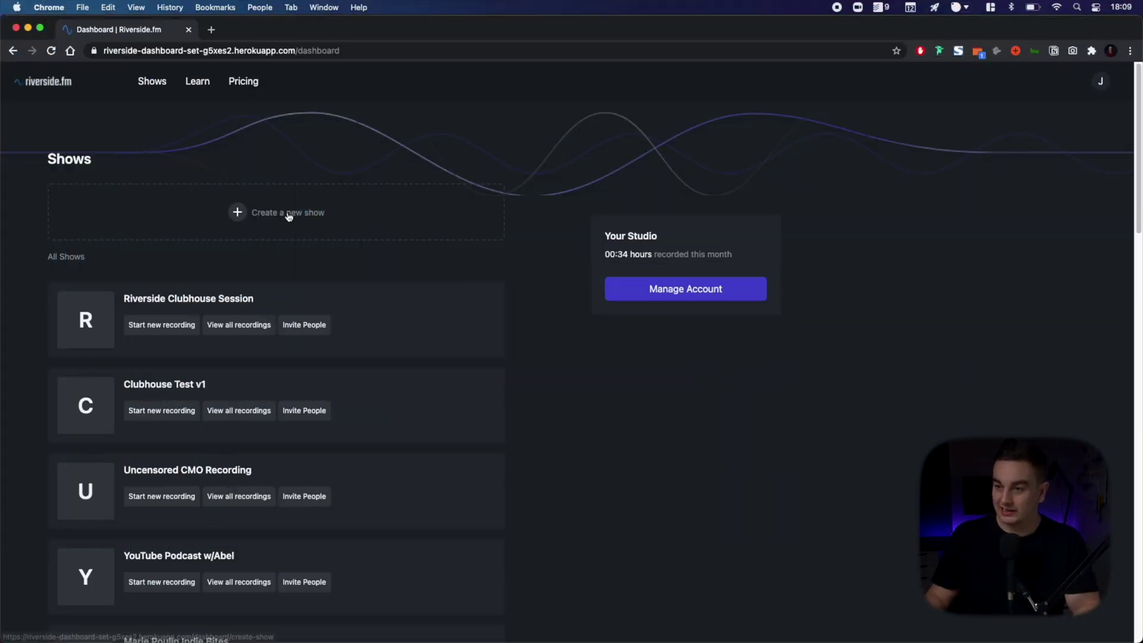
- Start a new Live Show titled 'Riverside YouTube Clubhouse' with audio-only recording
click(289, 215)
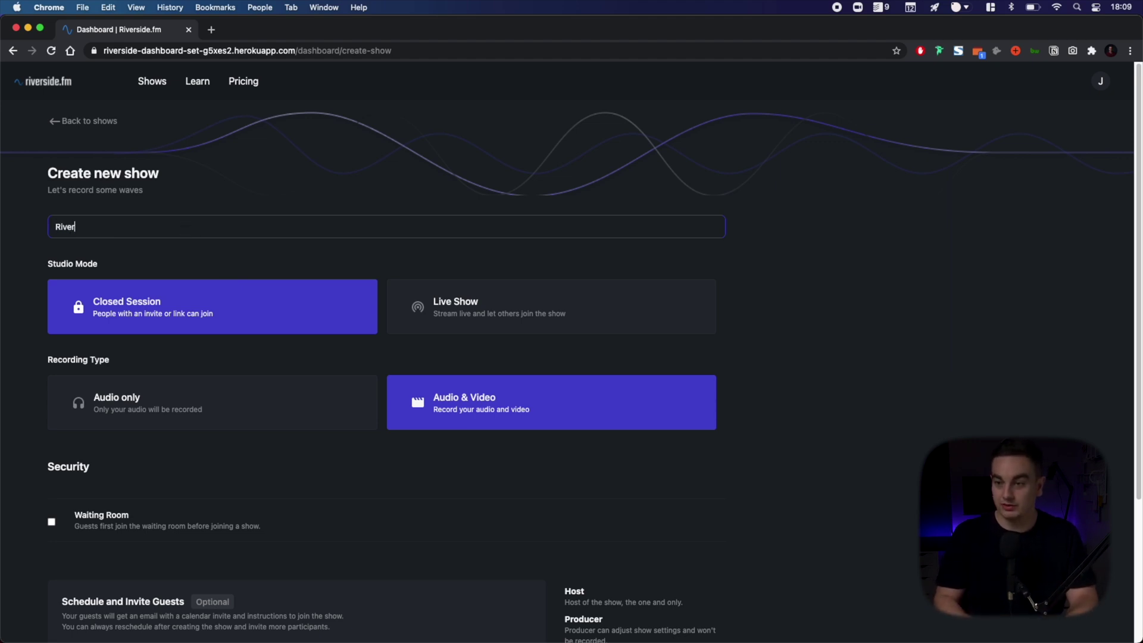
text(Riverside YouTube Clubhouse)
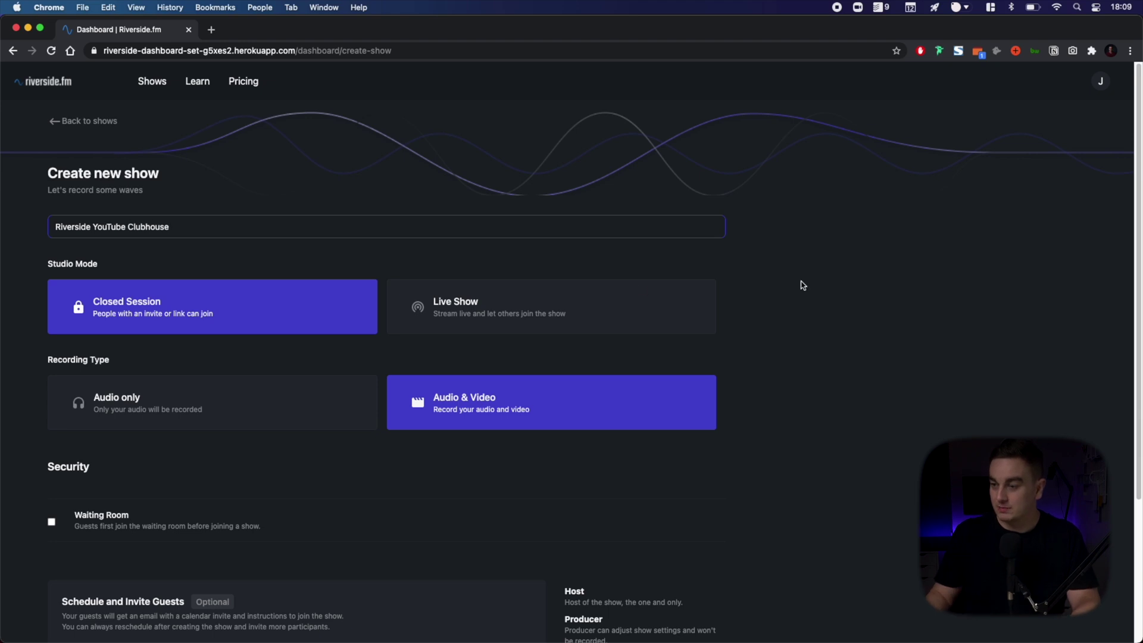
click(533, 298)
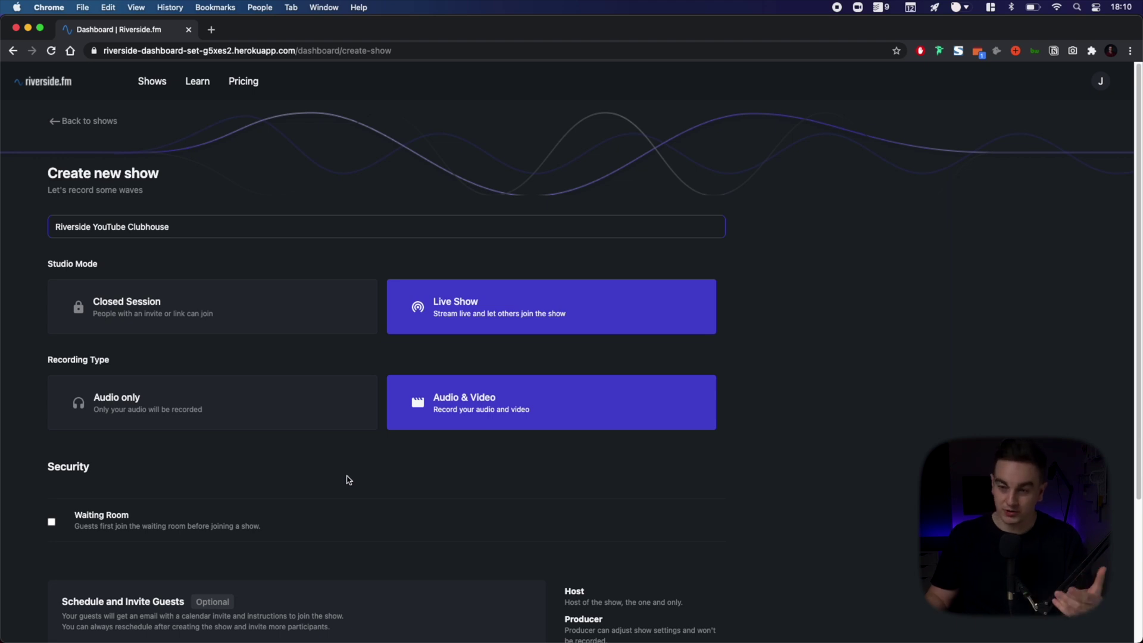
click(144, 402)
scroll(426, 507, down, 5)
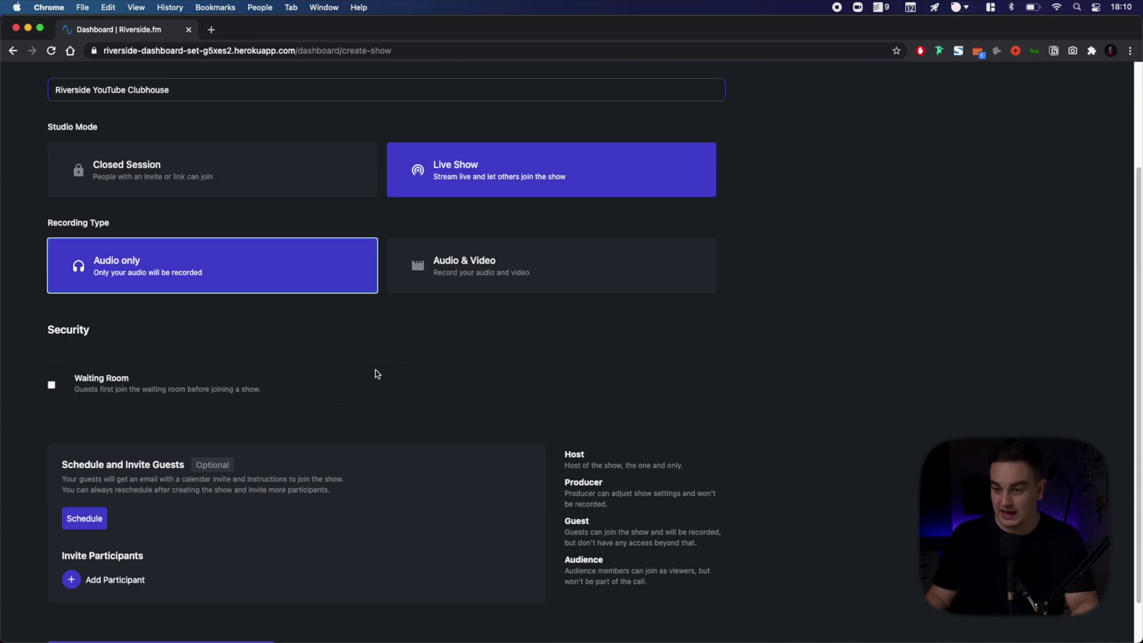
scroll(374, 375, down, 2)
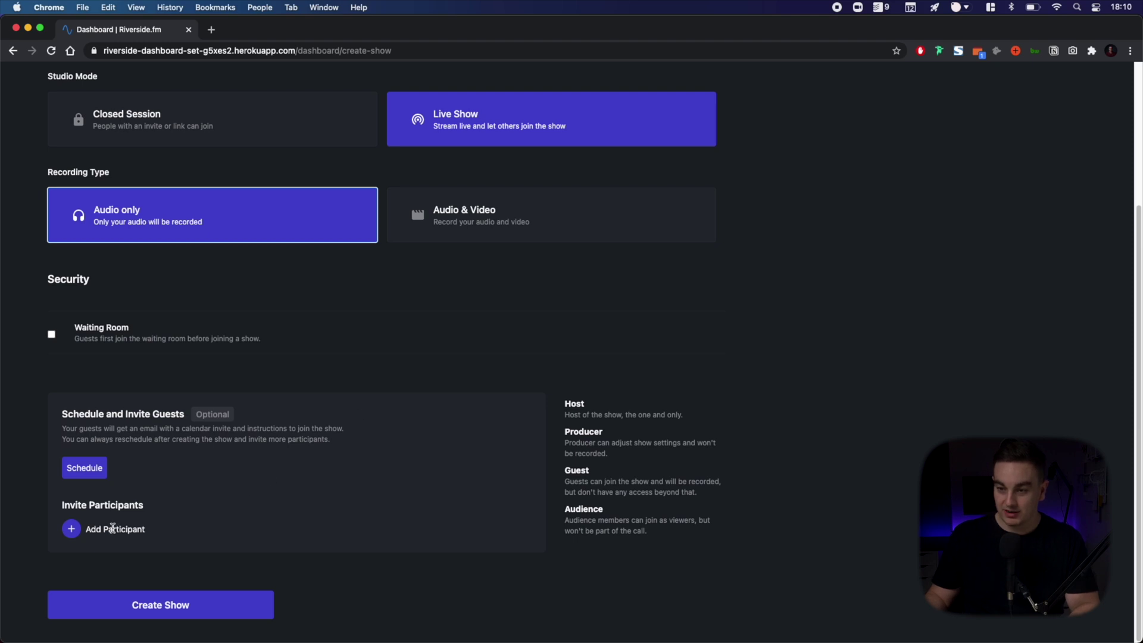
- Invite a participant by e-mail with the Guest role and create the show
click(68, 526)
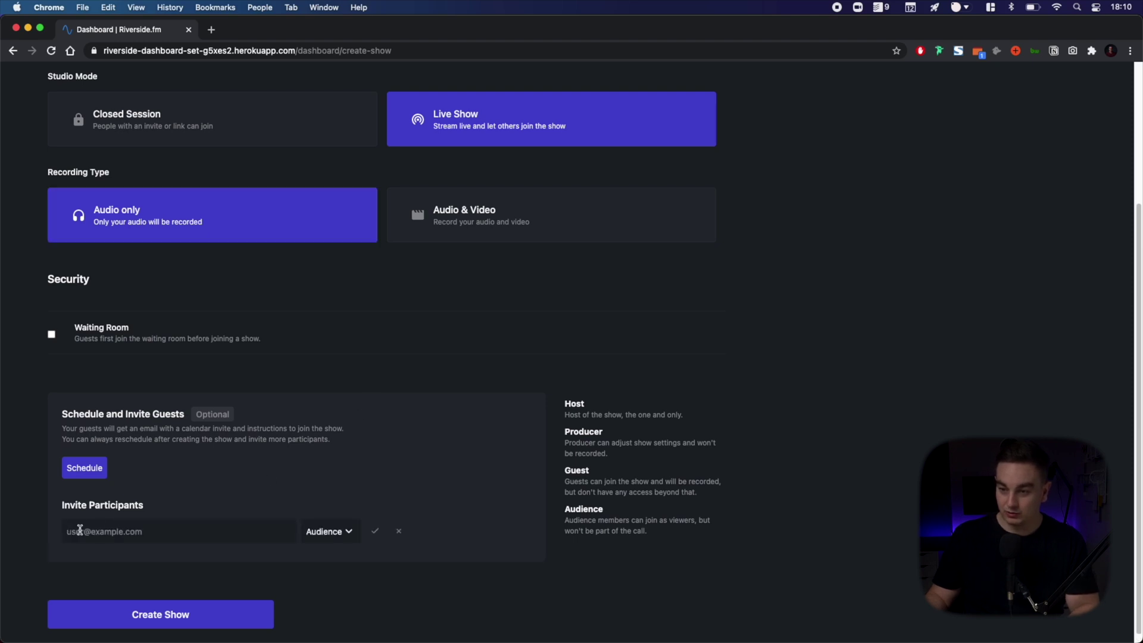
click(329, 531)
click(324, 582)
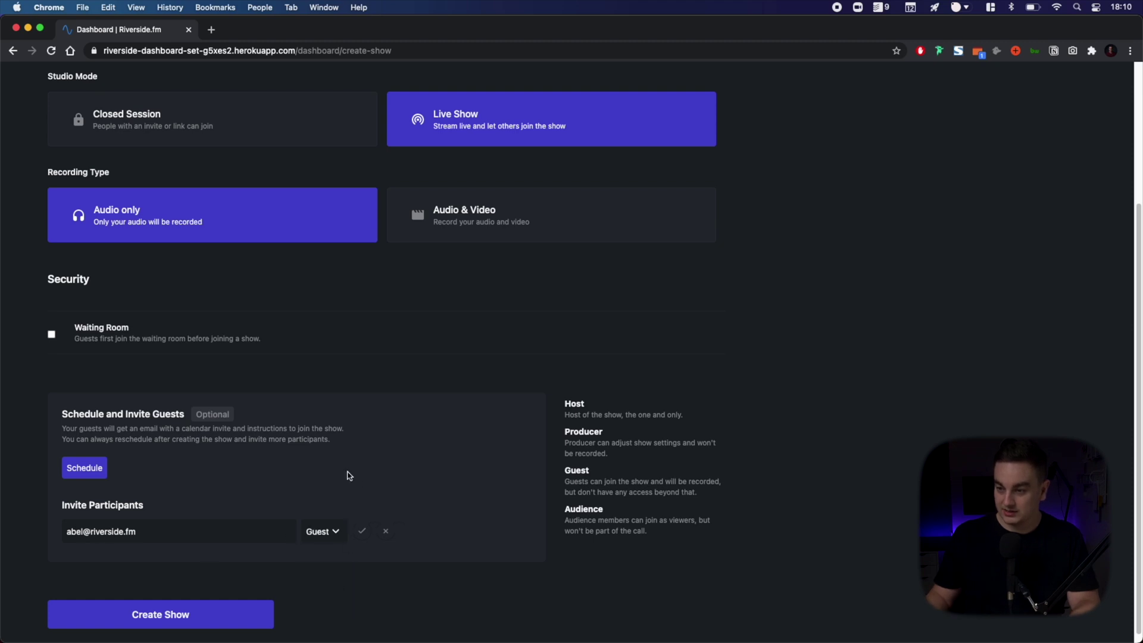
click(360, 531)
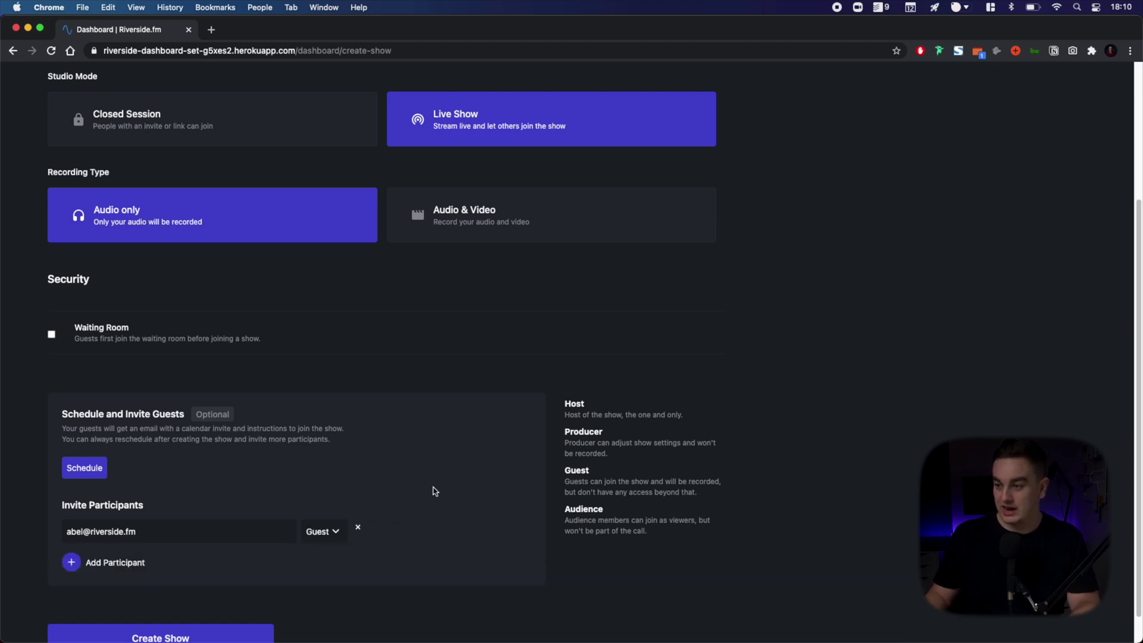
scroll(483, 475, down, 1)
scroll(483, 475, up, 5)
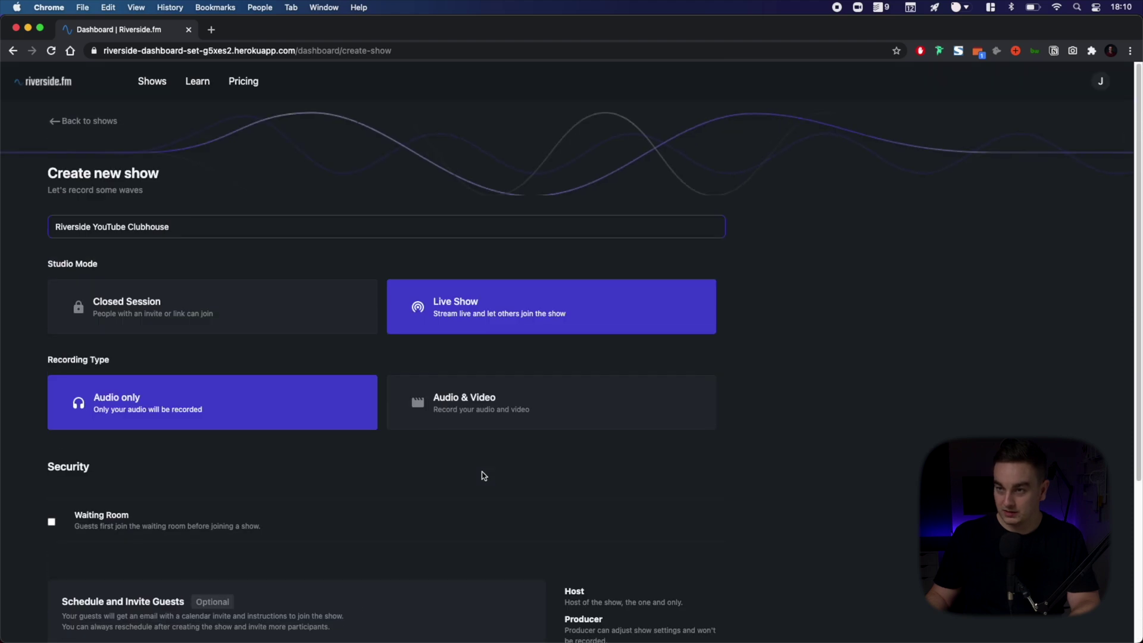
scroll(483, 475, down, 5)
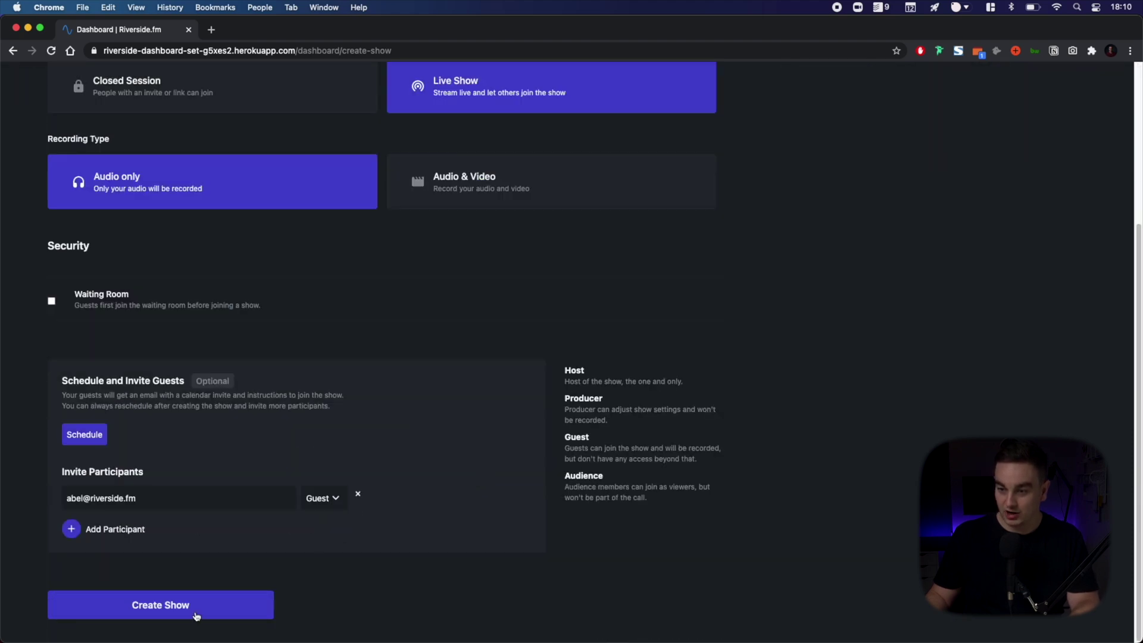
click(164, 603)
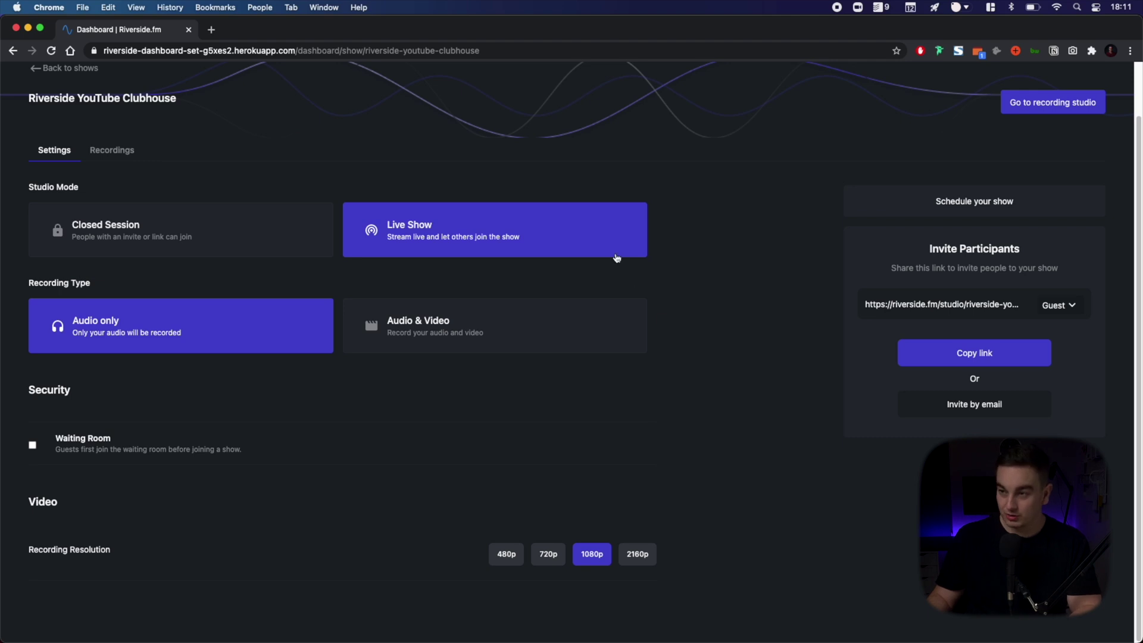
- Change the invite link role from Guest to Audience and check the show's studio URL
click(1059, 303)
click(1060, 328)
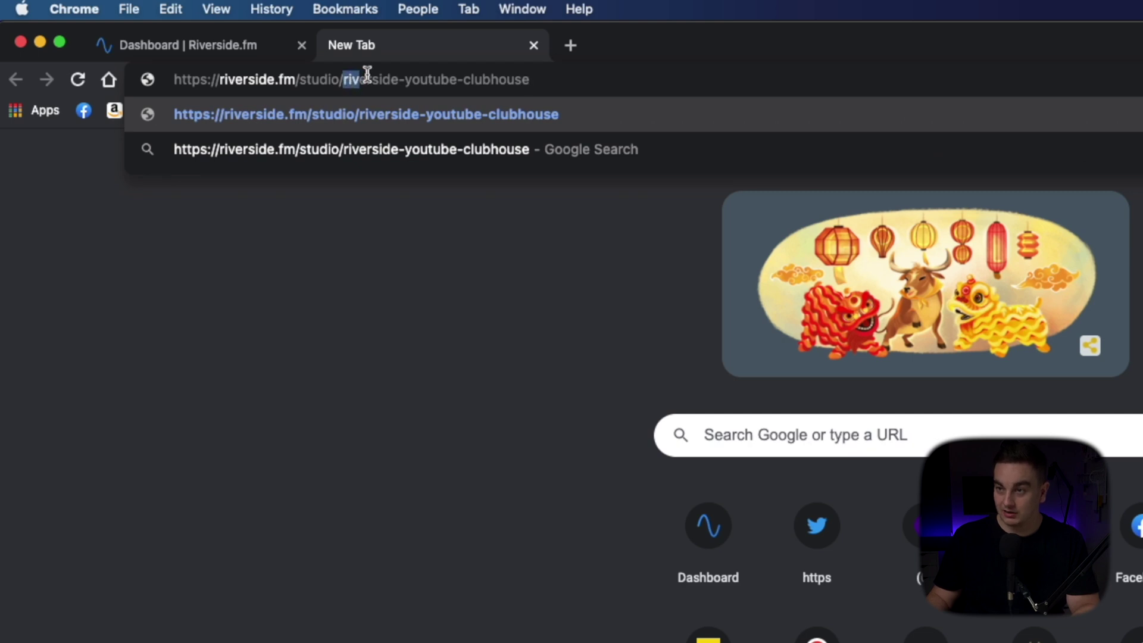
drag(367, 74, 538, 79)
click(541, 79)
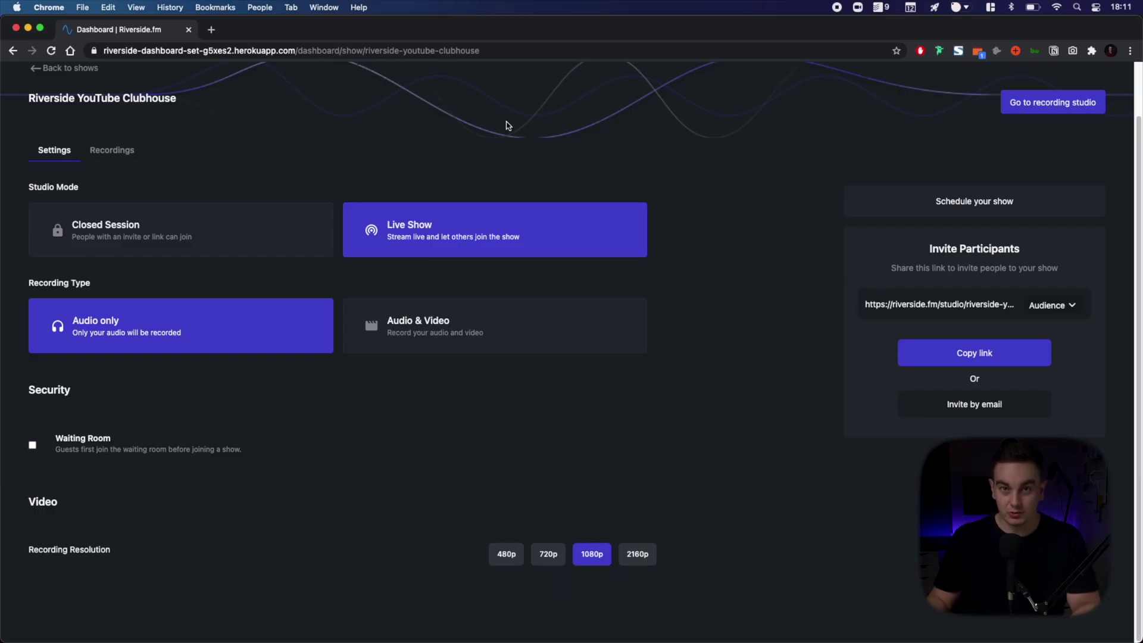
- Enter the recording studio as host with the camera off and no headphones
click(1038, 113)
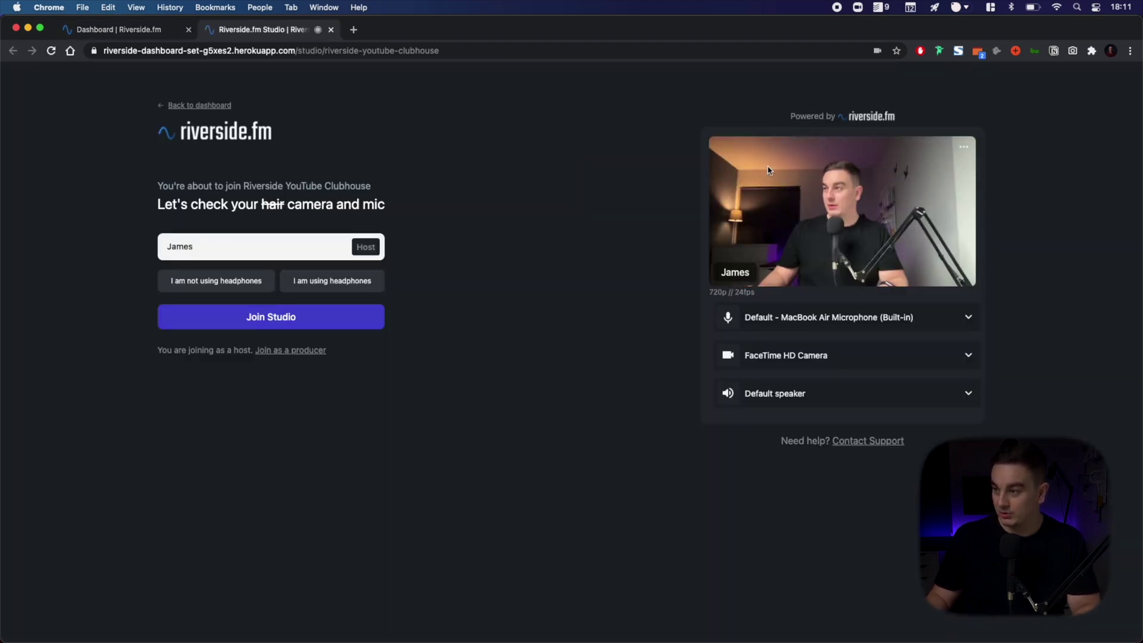
click(760, 354)
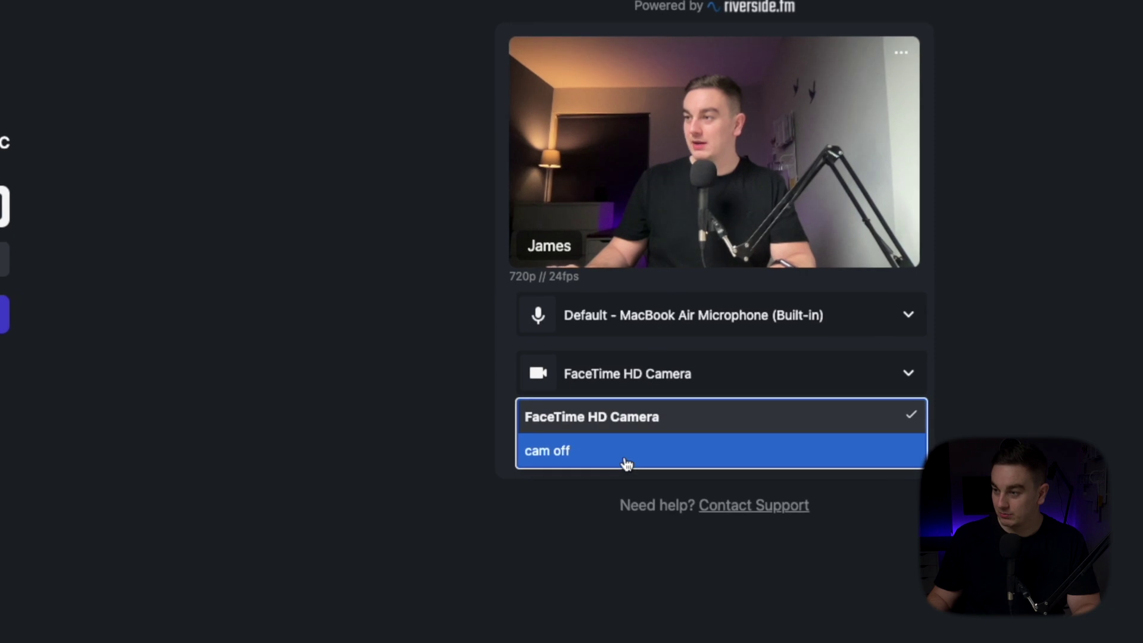
click(783, 405)
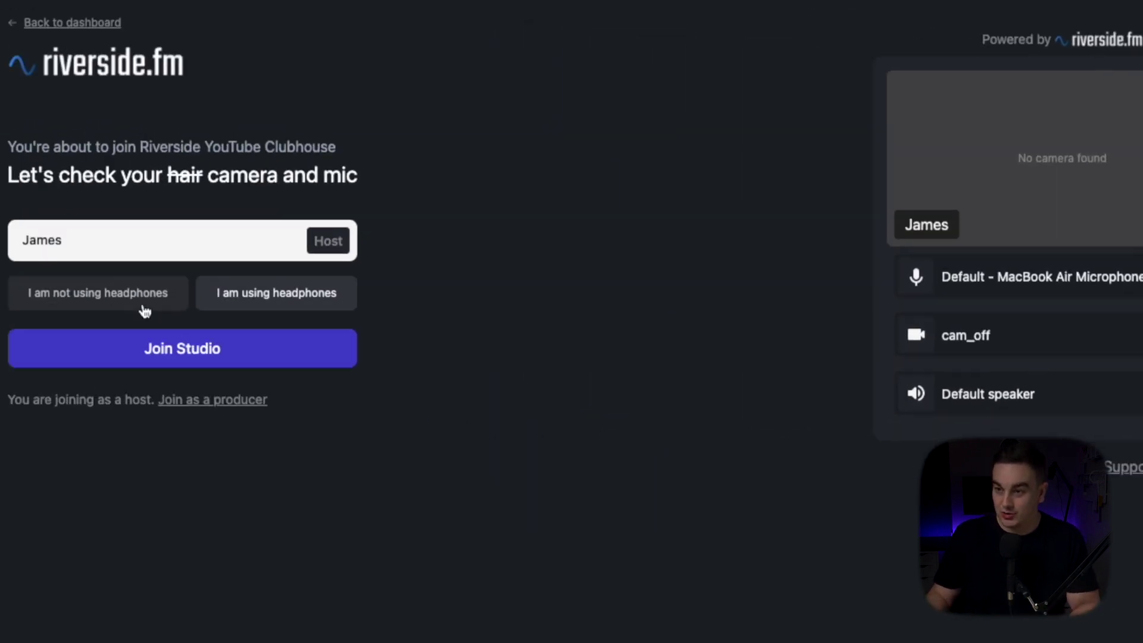
click(136, 299)
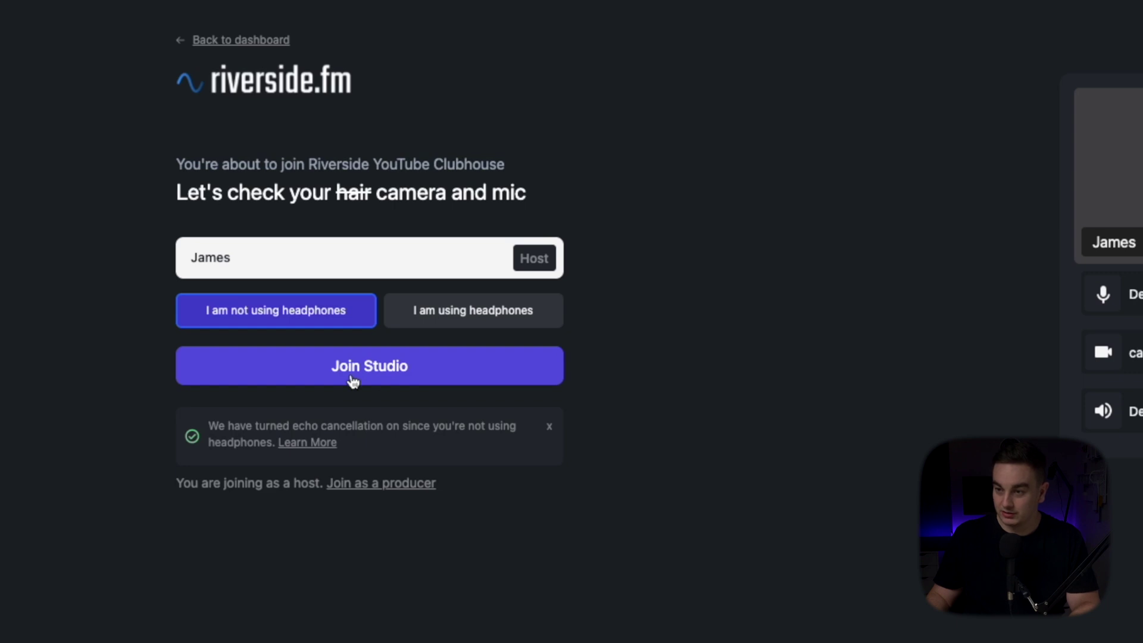
click(353, 381)
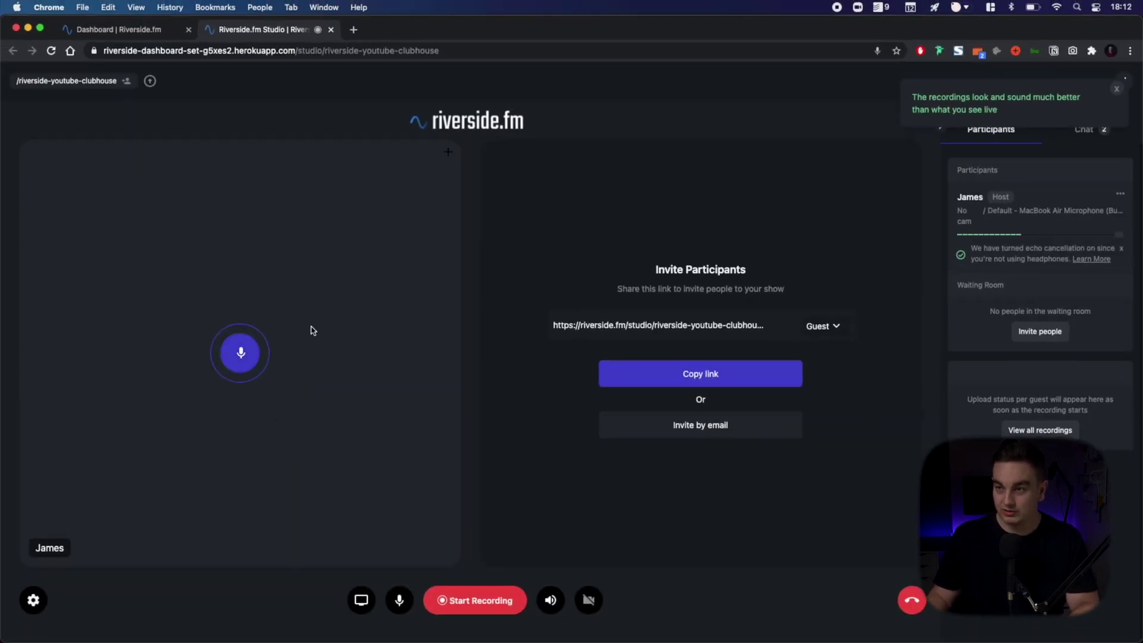
- Check the viewer's 'show will start soon' page, then start recording the show
key(super+grave)
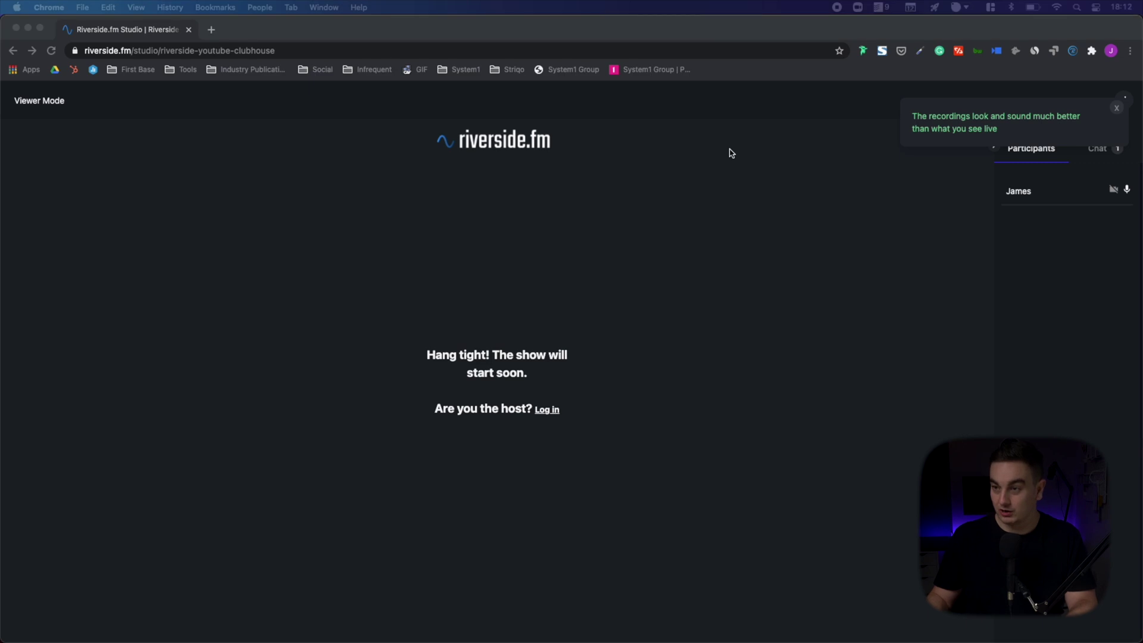
key(super+grave)
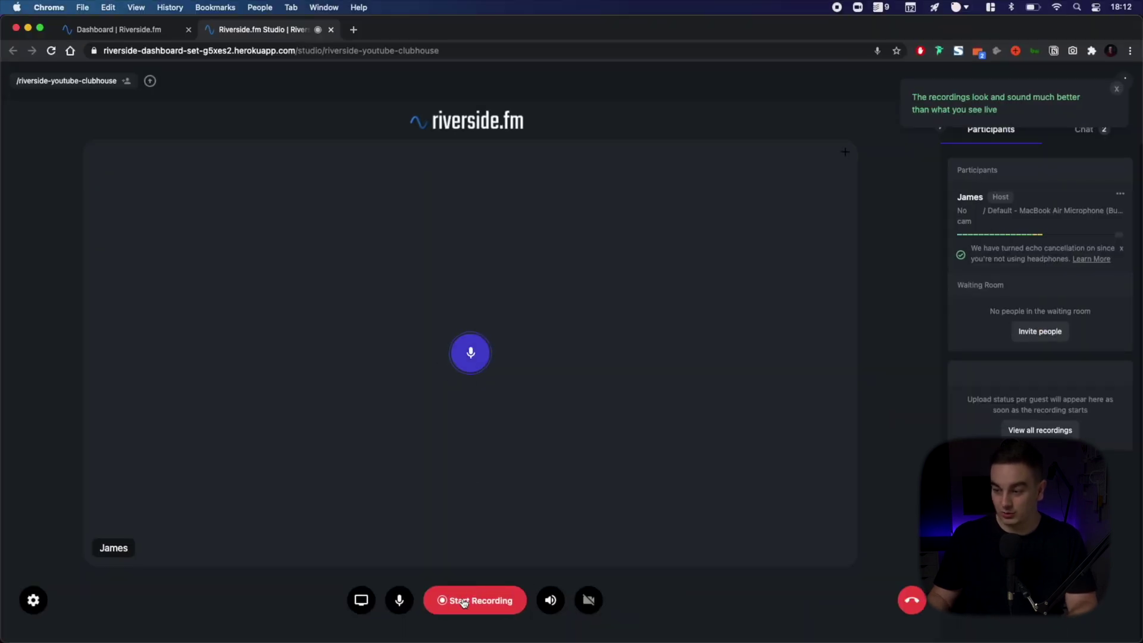
click(463, 601)
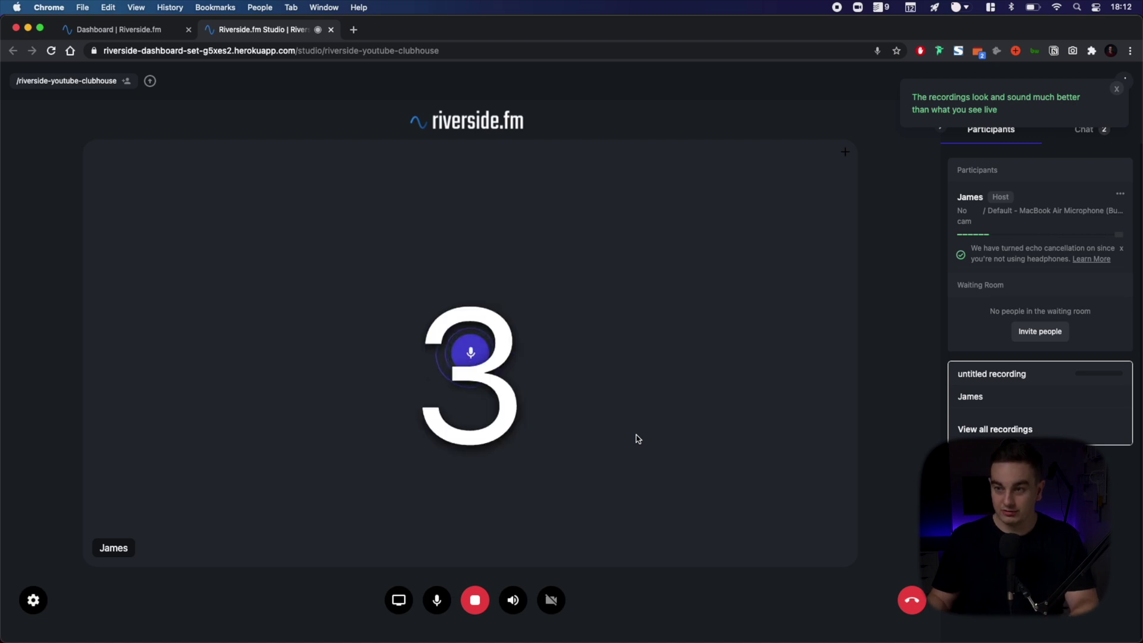
- Bring the Viewer Mode window to the front and begin a live call-in
key(ctrl+Up)
click(444, 387)
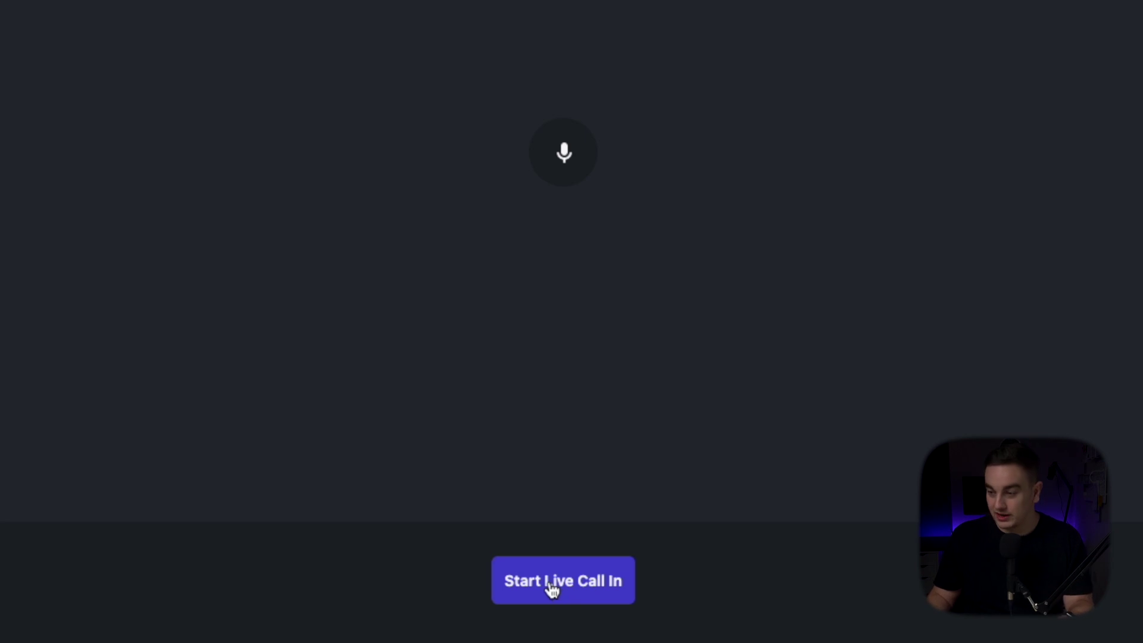
click(551, 583)
- Place a call-in using the MacBook Air built-in mic, asking 'What's the best podcast recording software?'
click(459, 280)
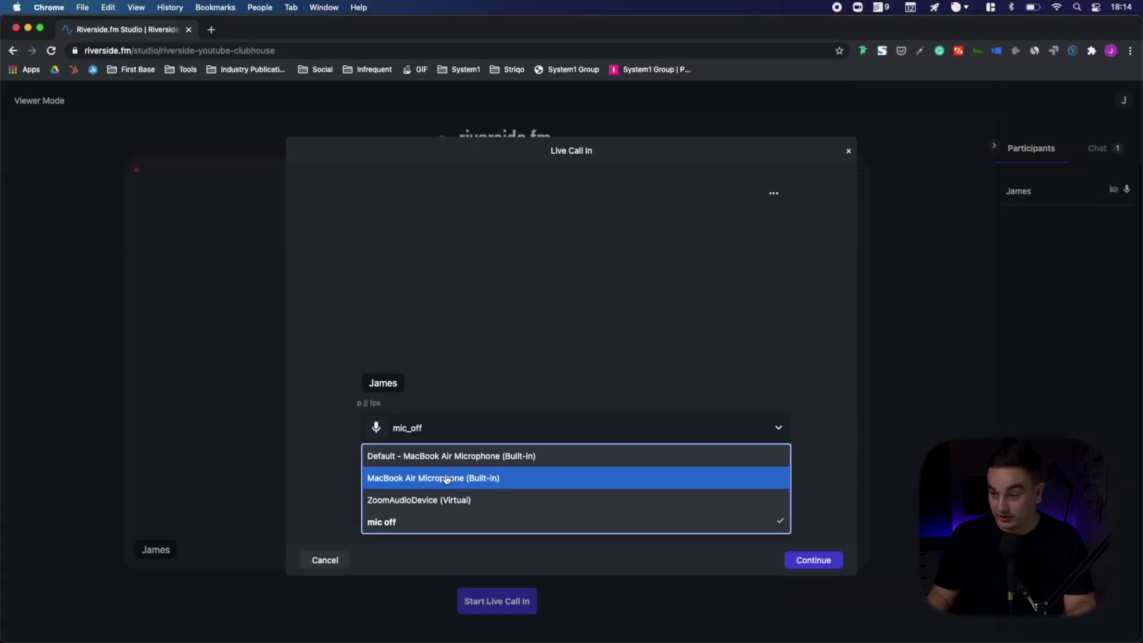
click(445, 477)
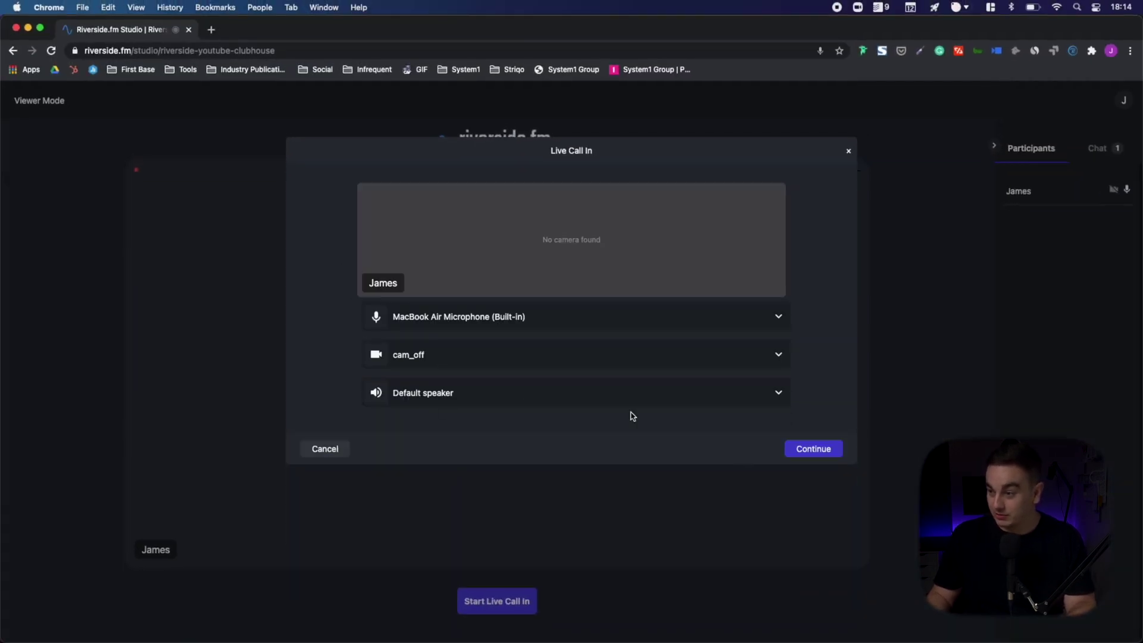
click(813, 452)
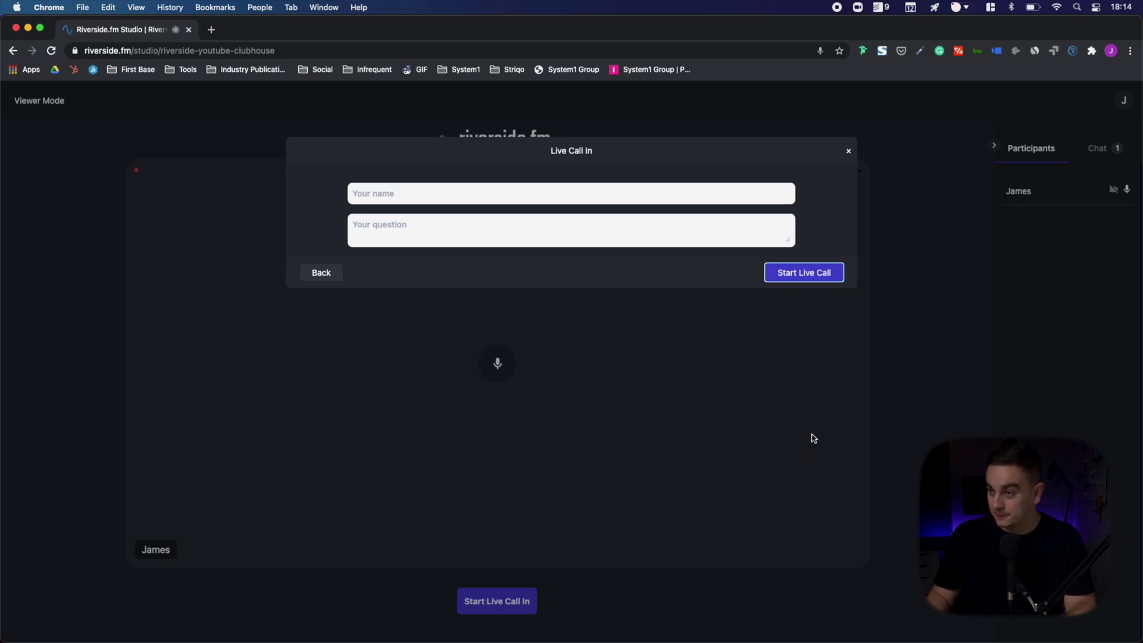
click(406, 191)
text(J)
click(417, 226)
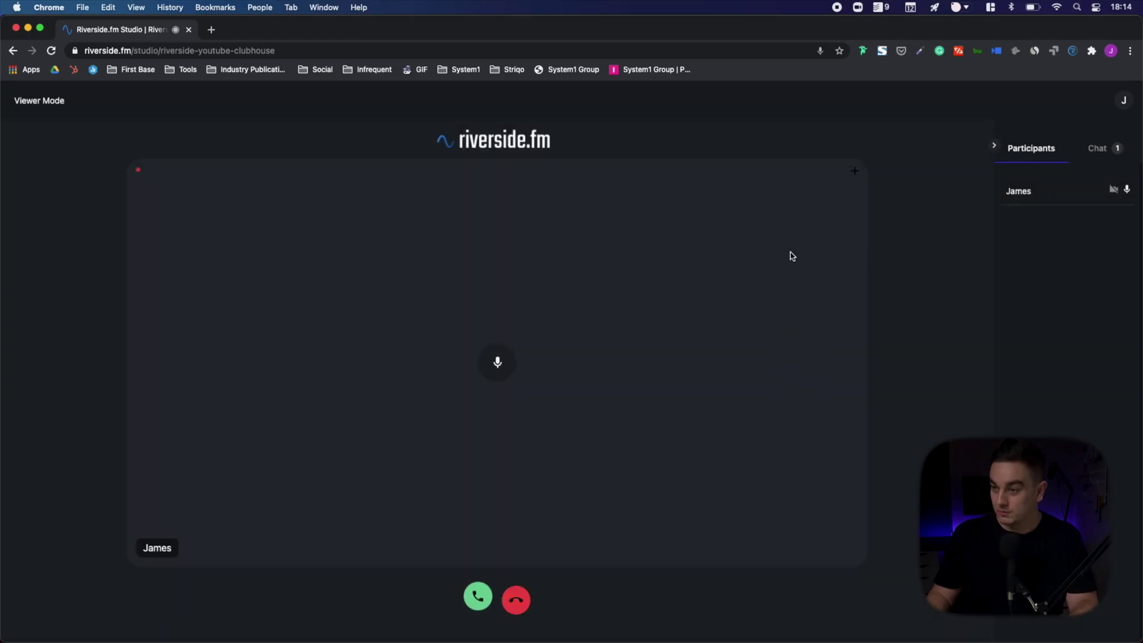
click(477, 597)
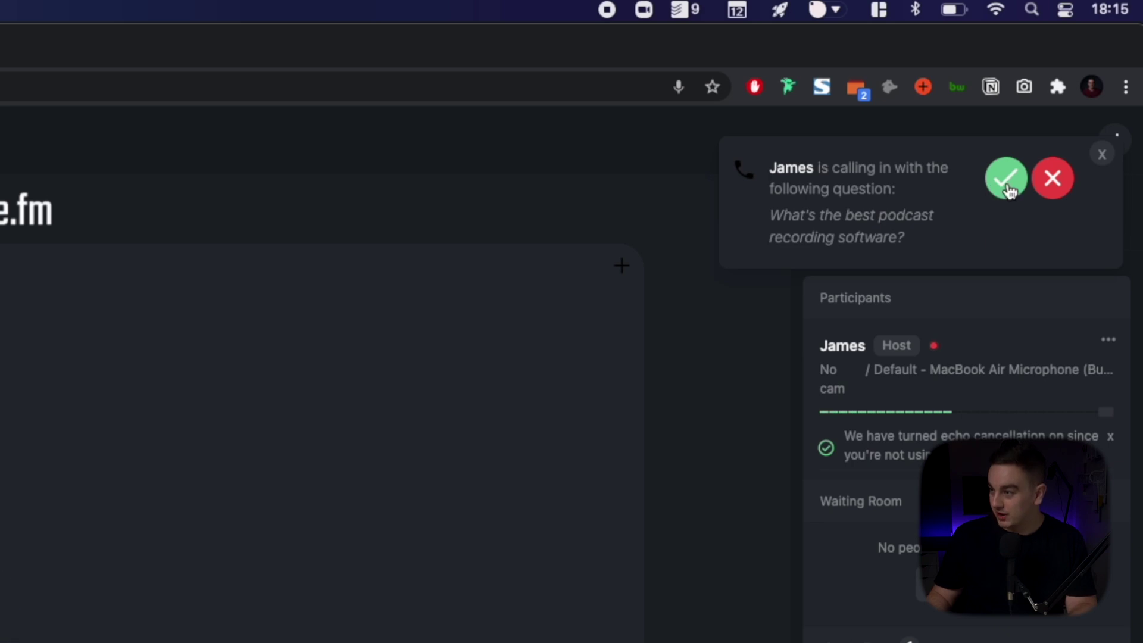
- Accept the incoming call-in and switch to the caller's Chrome window
click(1007, 182)
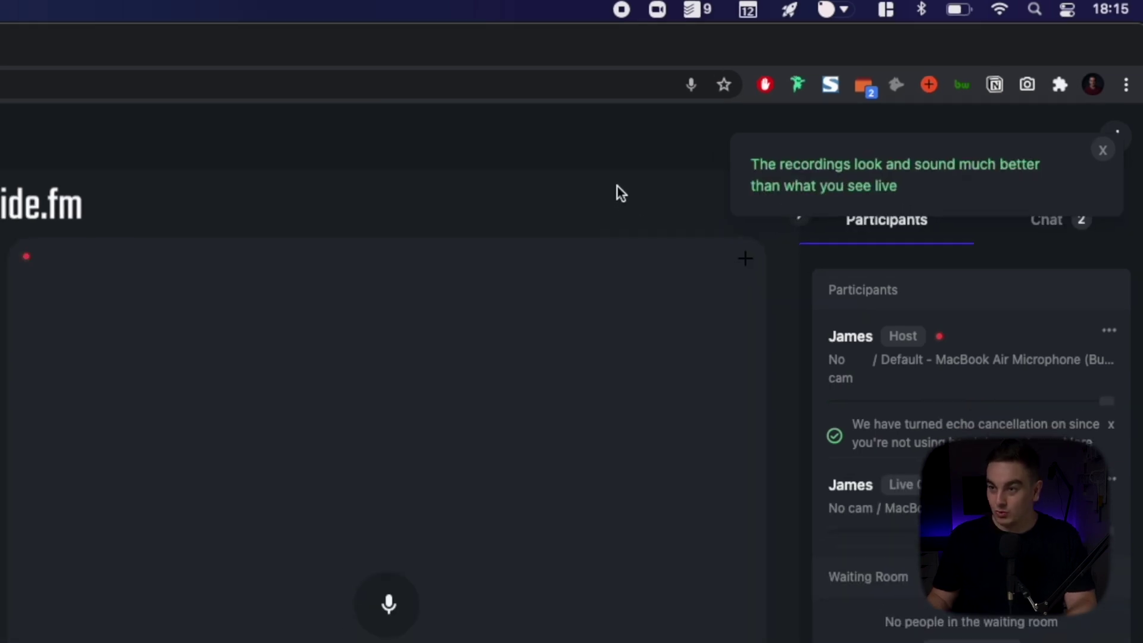
key(ctrl+Up)
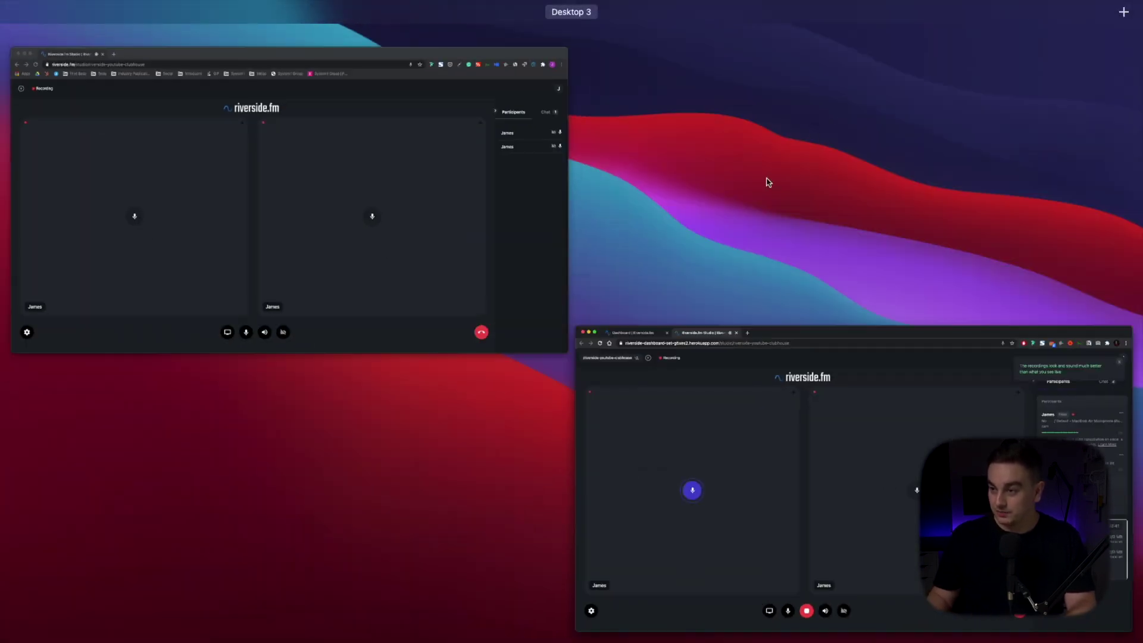
click(441, 214)
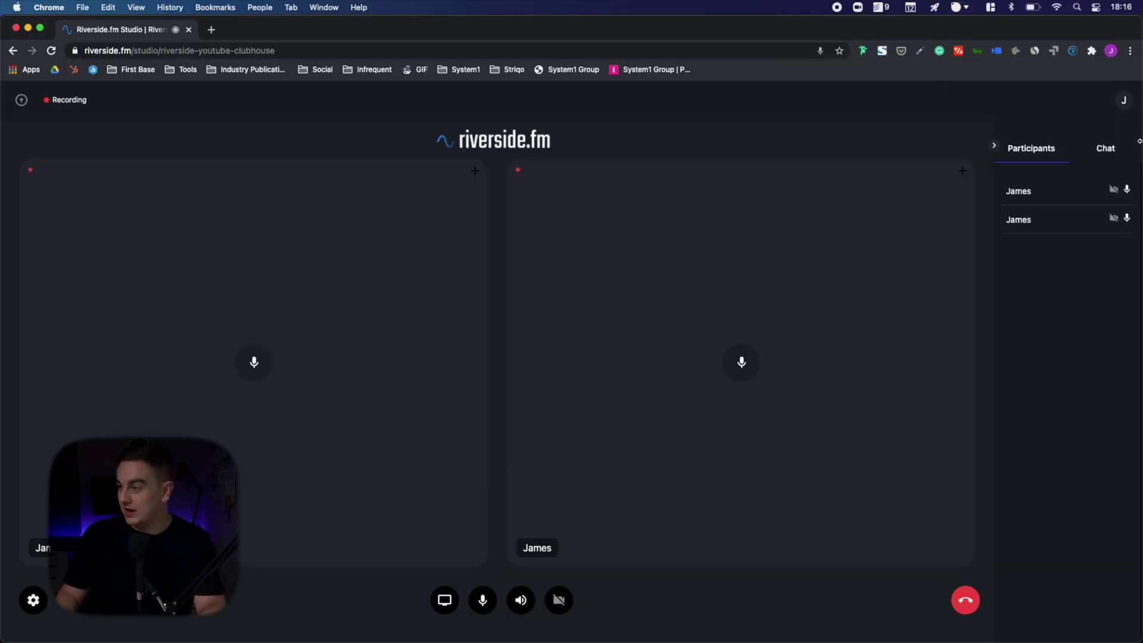
- Send 'Hello' as the caller in the studio chat
click(1105, 148)
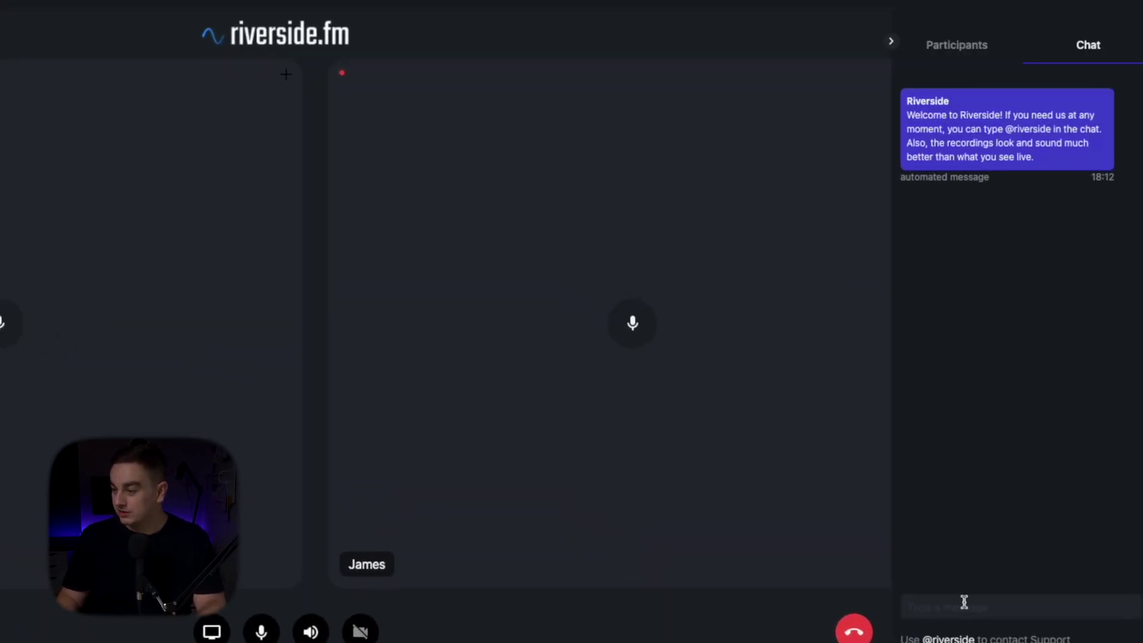
text(Hello)
key(Return)
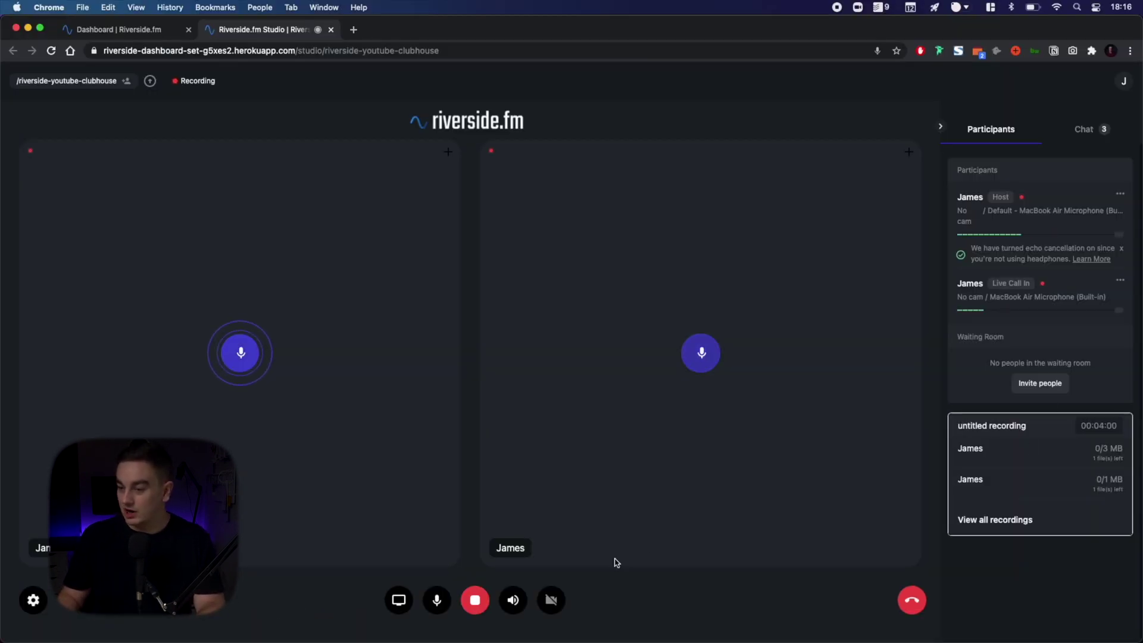
- Disconnect the call-in guest and stop the recording at 00:04:10 so it uploads
click(1120, 281)
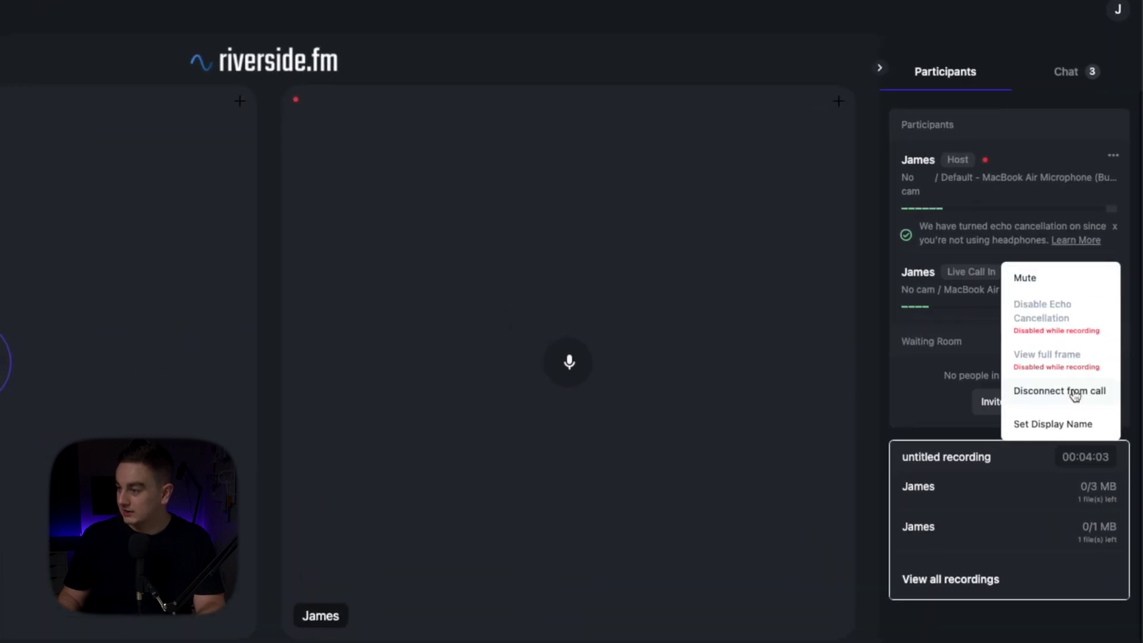
click(1074, 392)
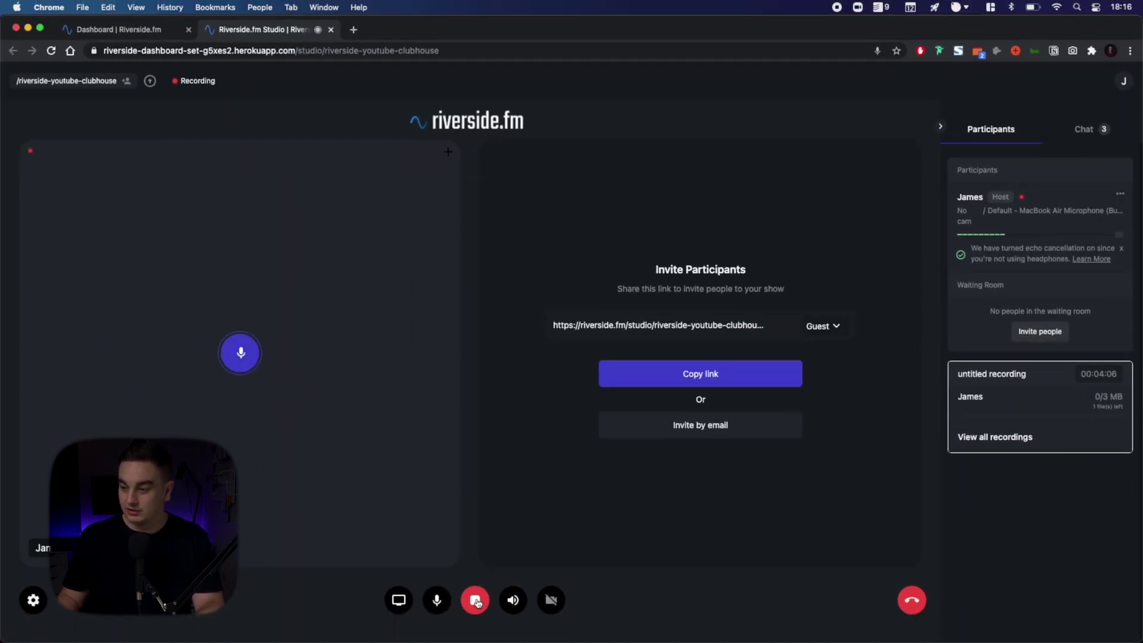
click(475, 600)
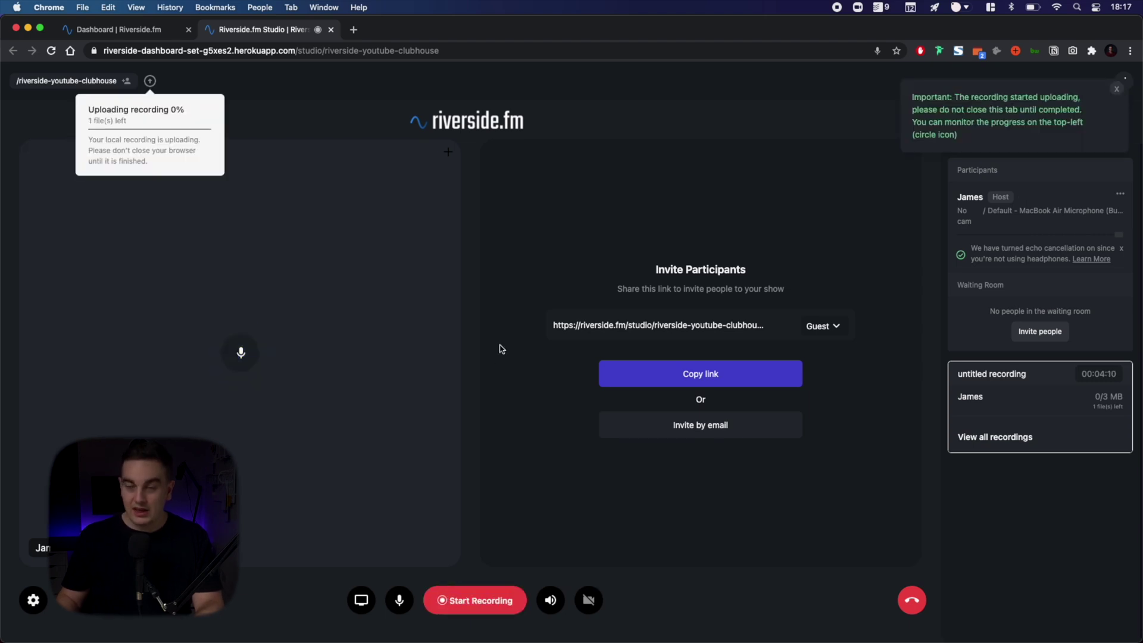